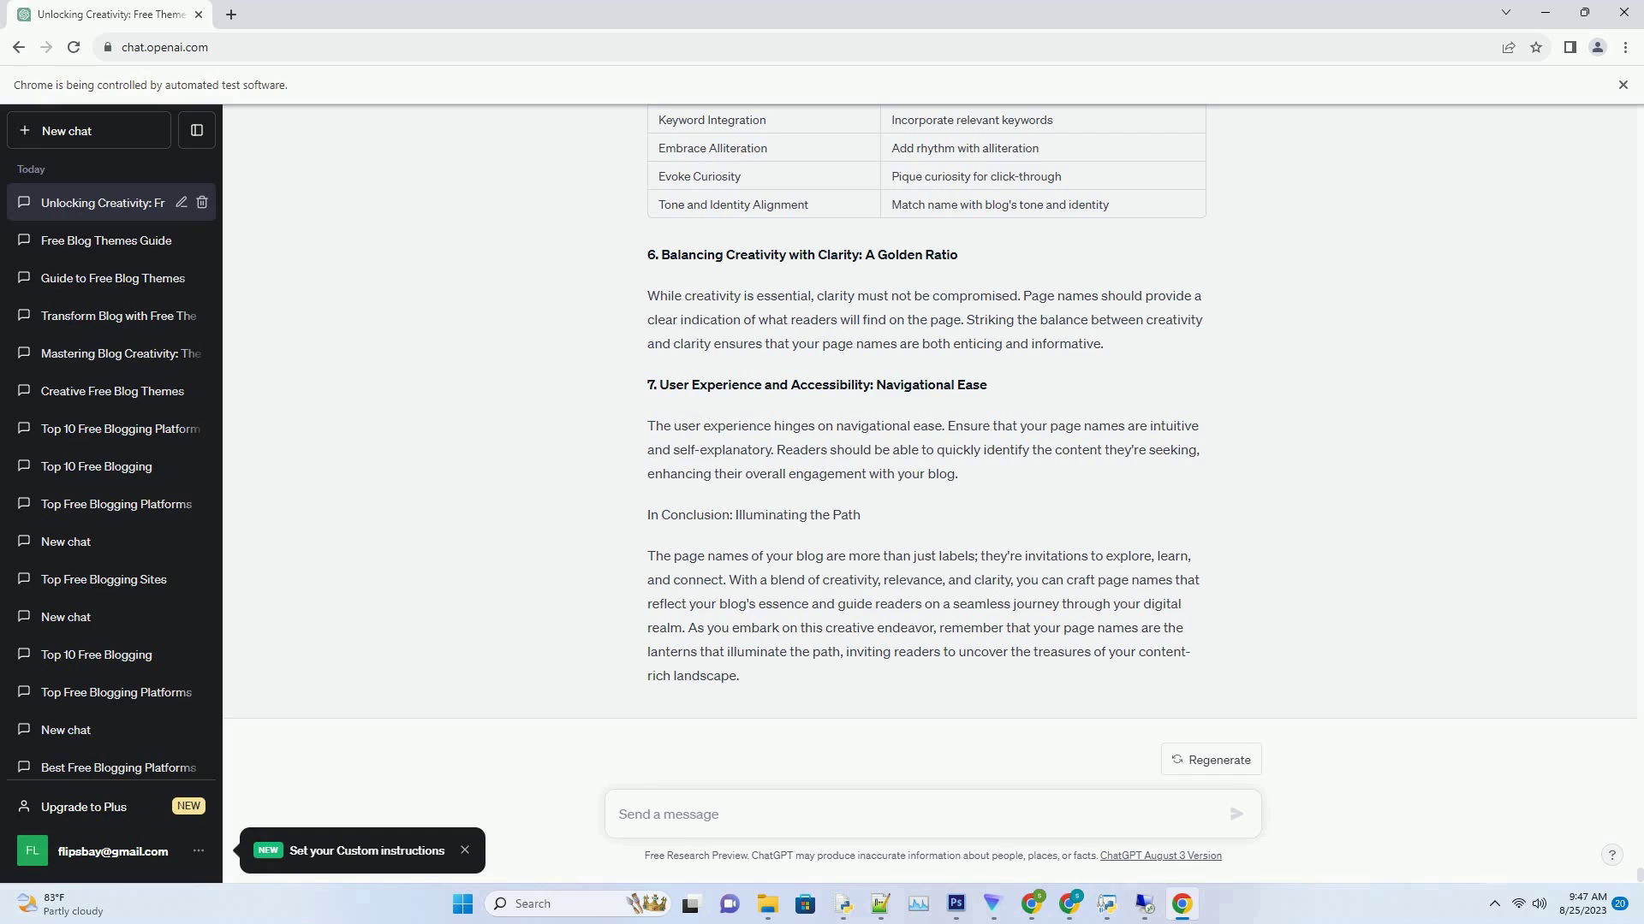
pyautogui.write('Create a SEO friendly blog post about blogging pro Use active voice. Write over 2000 words. Add very creative title for each sub heading. Ensure there are a minimum of 7 subheading without mentioning subheading. Each sub heading should have a minimum of two paragraphs. Atleast include 1 informative list and  chart if possible')
# Send the SEO blog-post prompt about blogging like a pro and let ChatGPT generate the reply
pyautogui.press('Return')
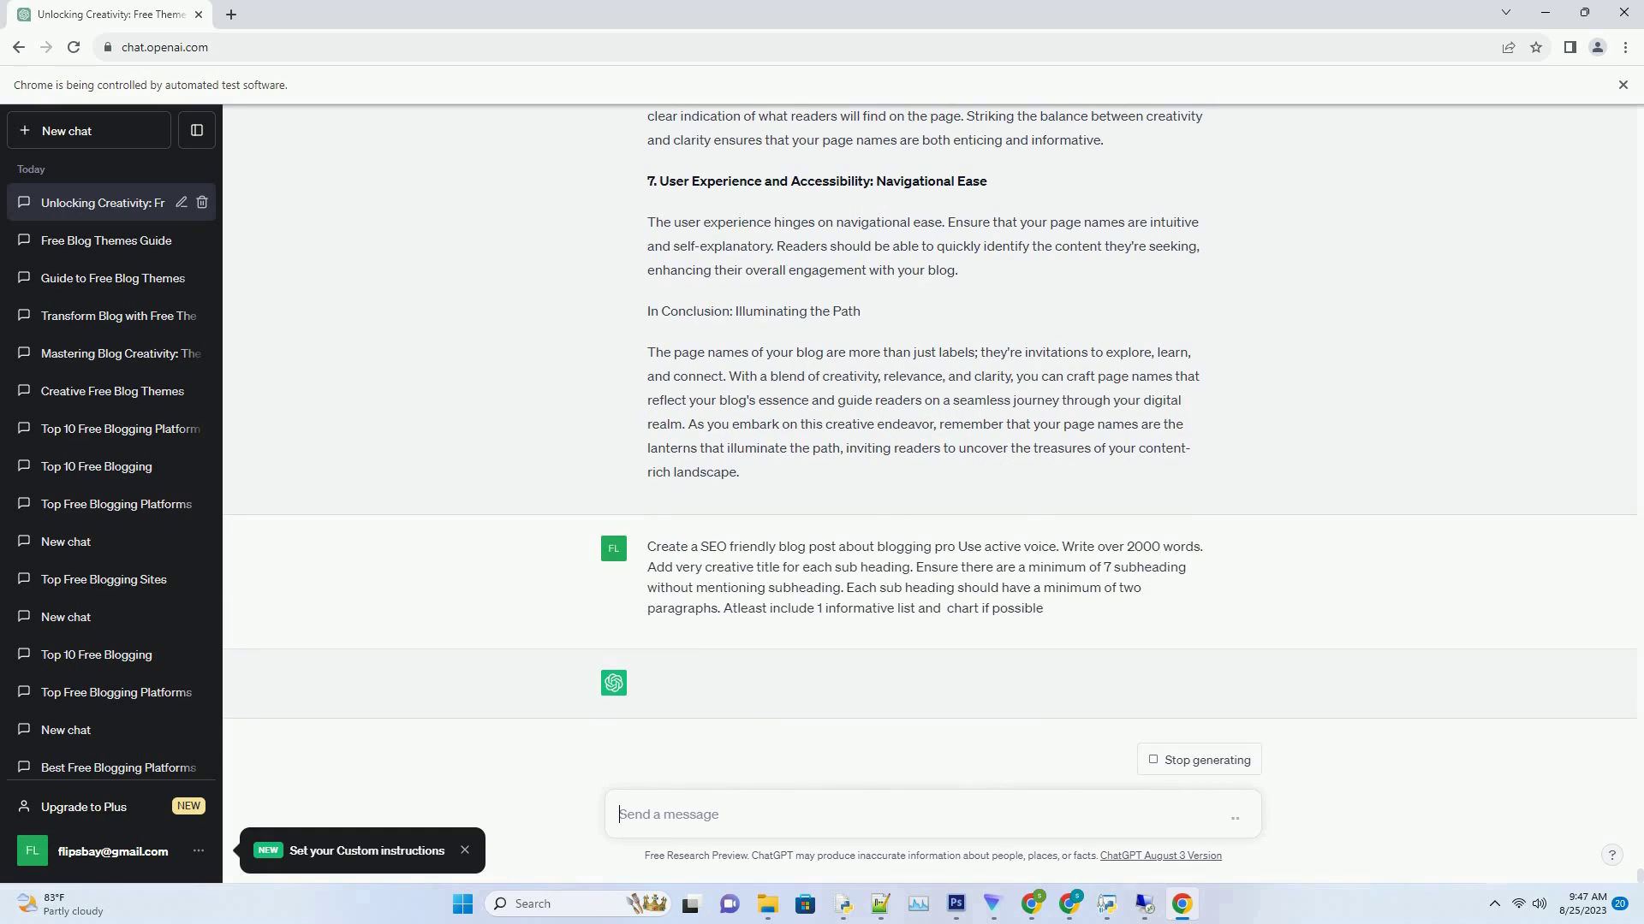